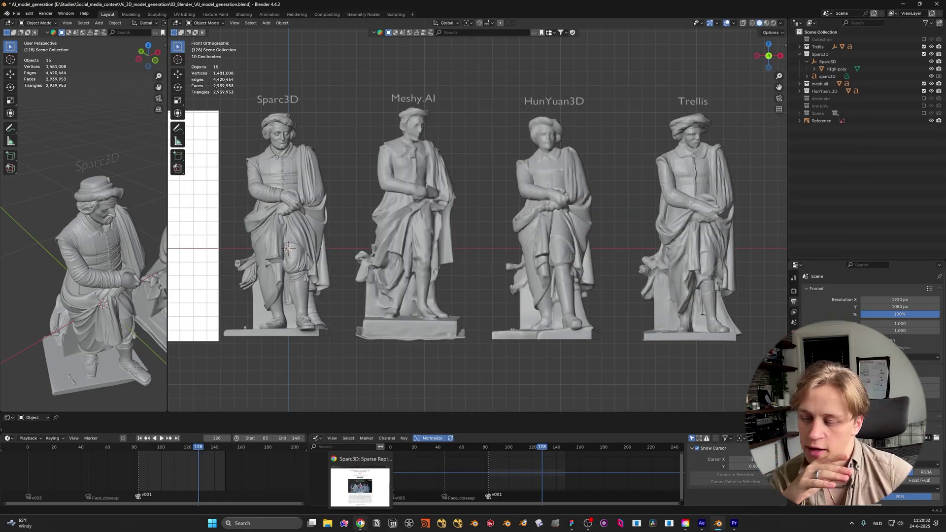
Switch from Blender to the web browser showing the Hugging Face Spaces directory.
left_click(361, 523)
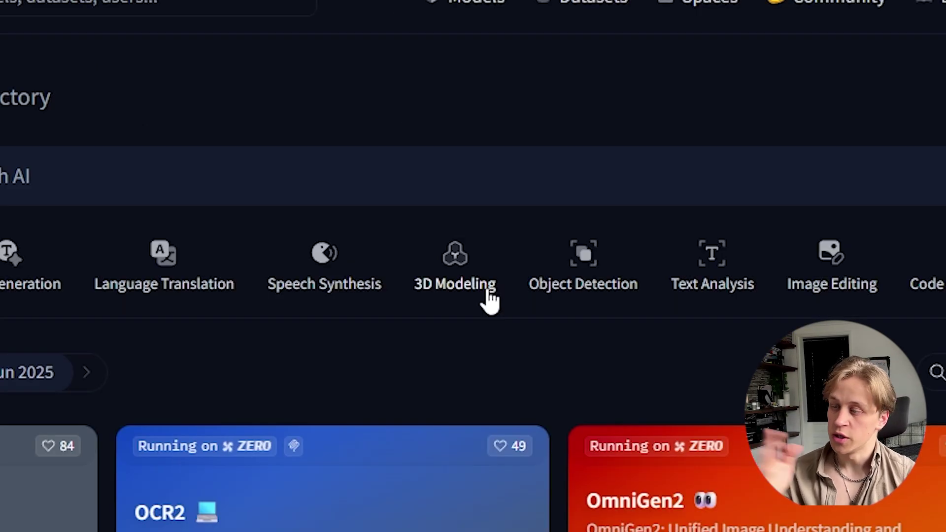
Filter Spaces to the 3D Modeling category and open the Sparc3D space card.
left_click(422, 136)
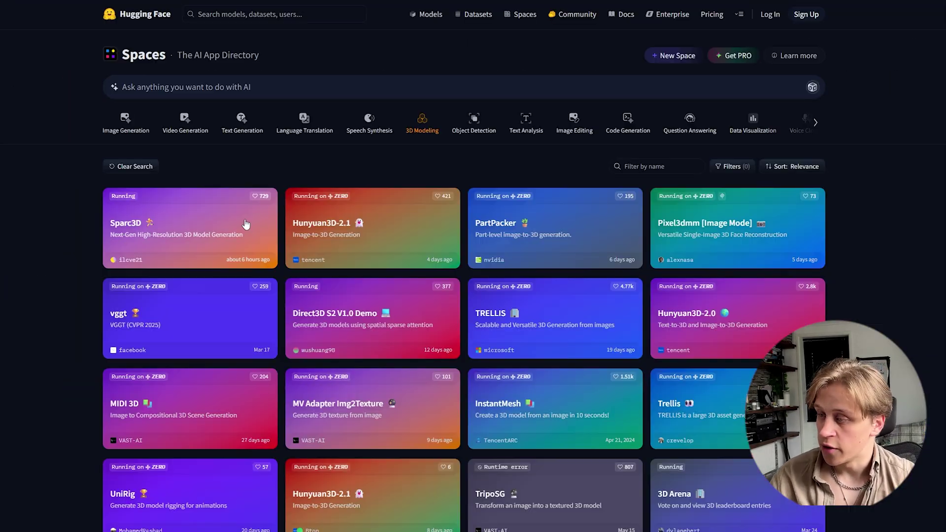
left_click(246, 224)
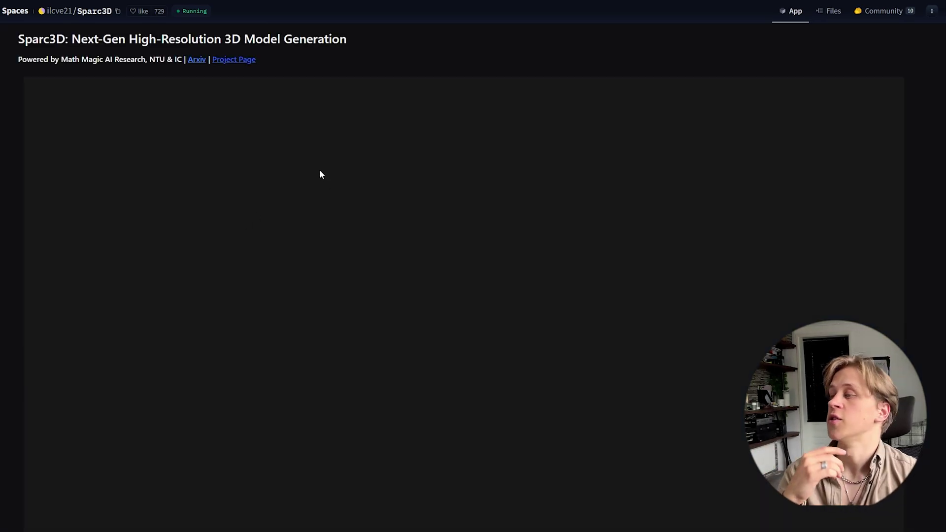
Scroll through the Sparc3D project page's video, Abstract and VAE reconstruction results.
scroll(329, 138, "down", 1)
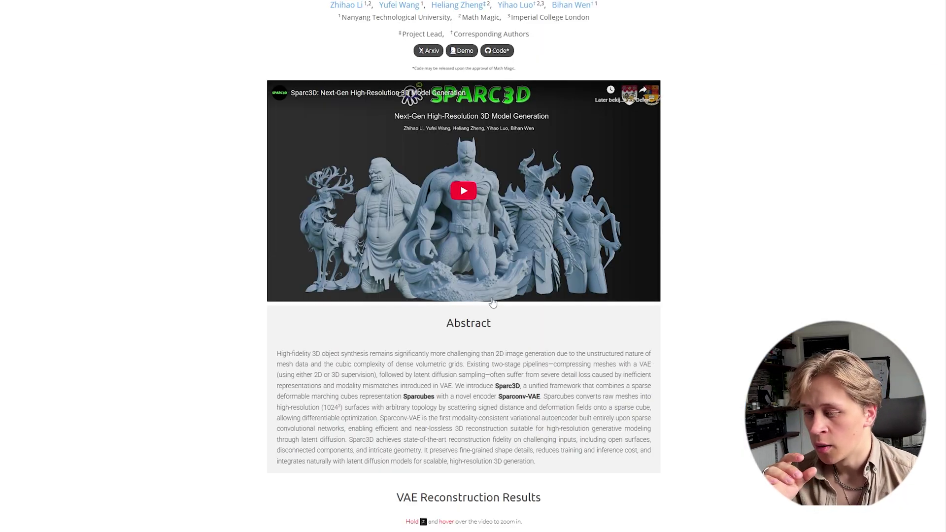
scroll(487, 298, "down", 1)
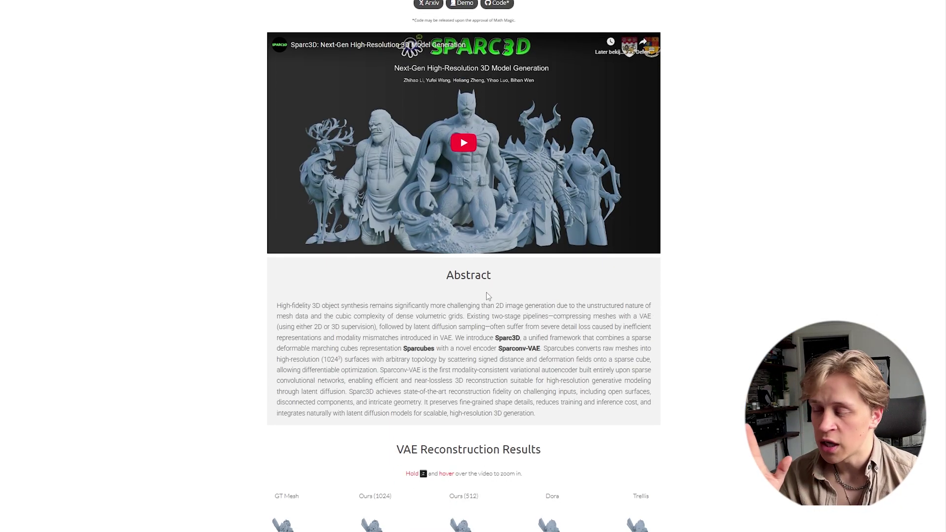
scroll(487, 294, "down", 2)
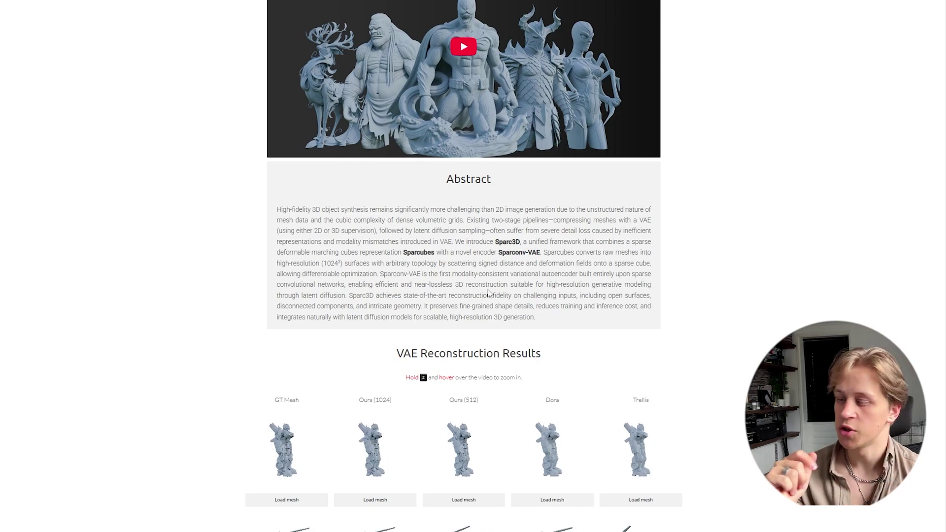
scroll(488, 294, "down", 15)
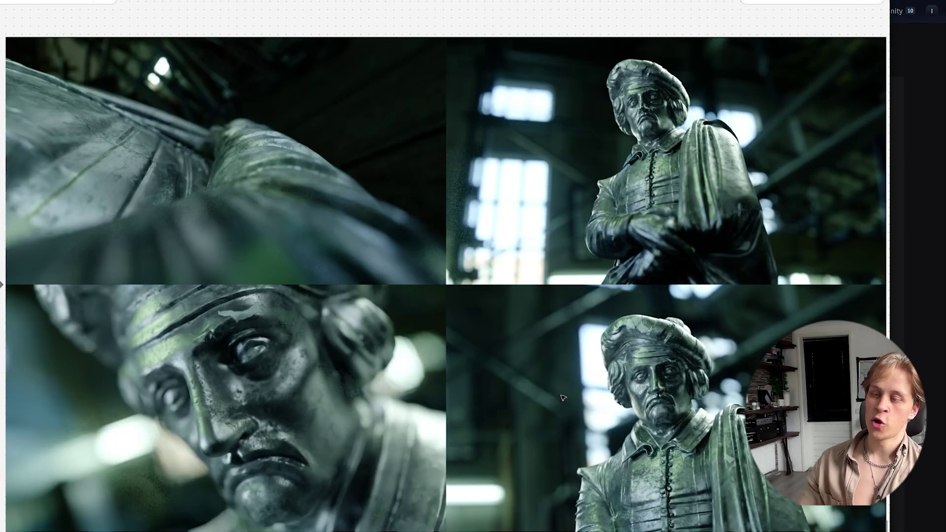
Pan and zoom the whiteboard onto the statue photo, Photoshop node and cut-out statue.
scroll(549, 357, "down", 5)
scroll(544, 354, "down", 5)
scroll(180, 302, "left", 10)
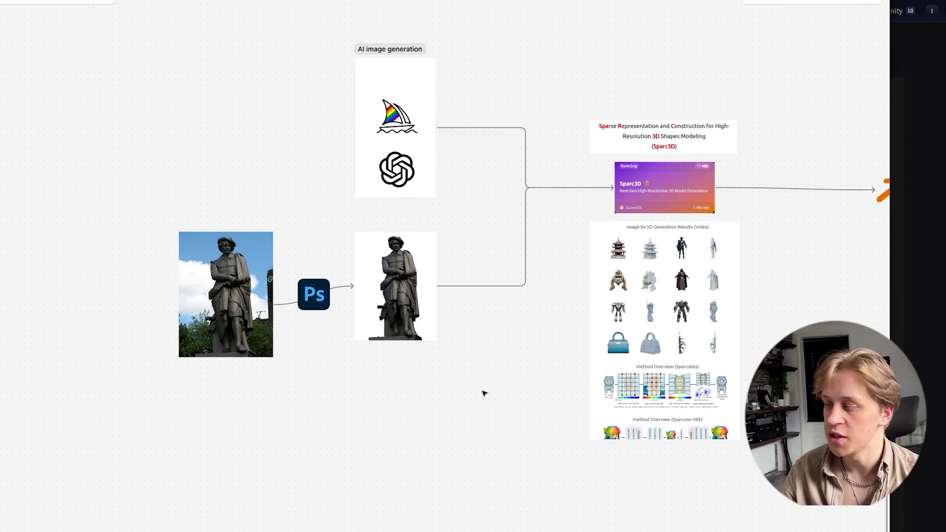
scroll(483, 391, "up", 5)
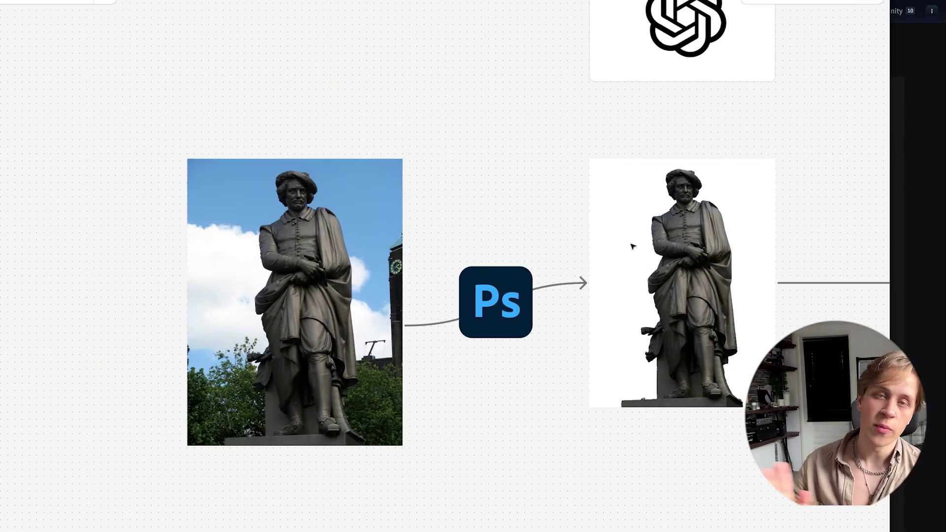
scroll(633, 247, "right", 5)
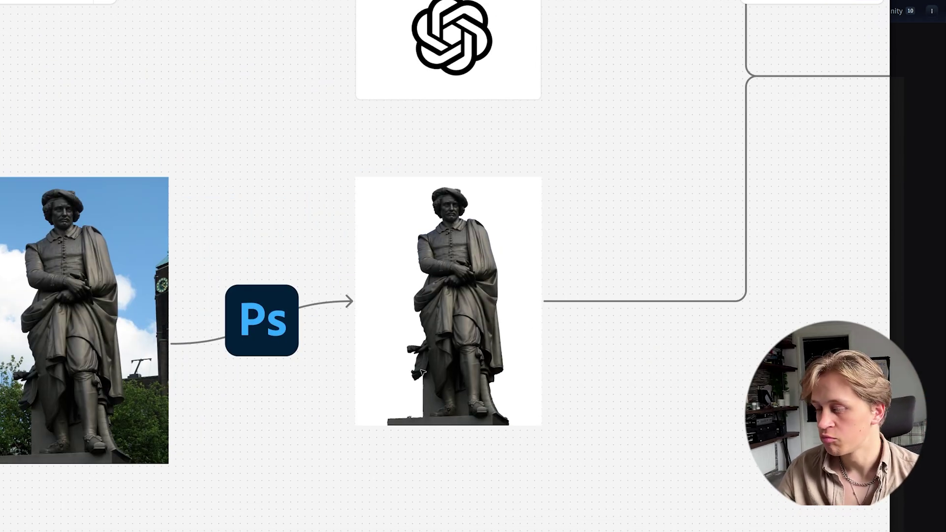
scroll(457, 336, "left", 3)
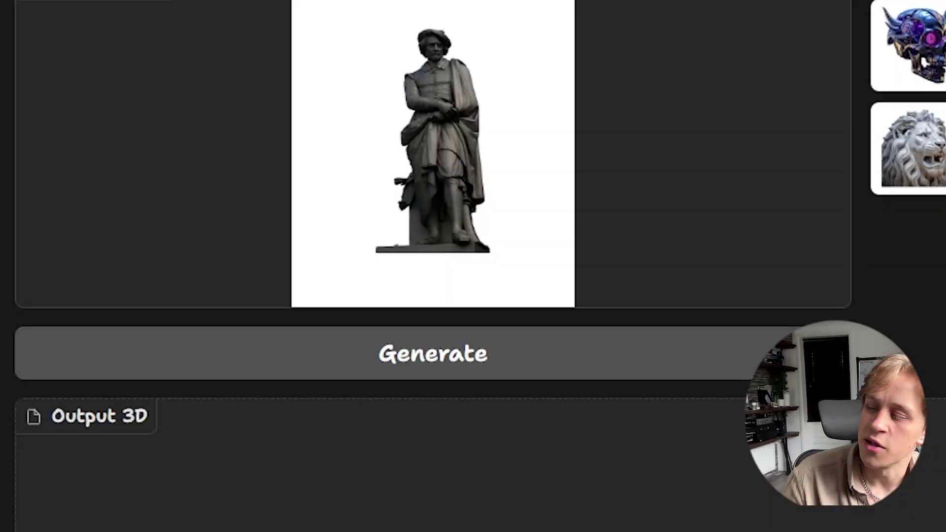
Generate a 3D model from the statue cut-out set as Input image.
left_click(684, 375)
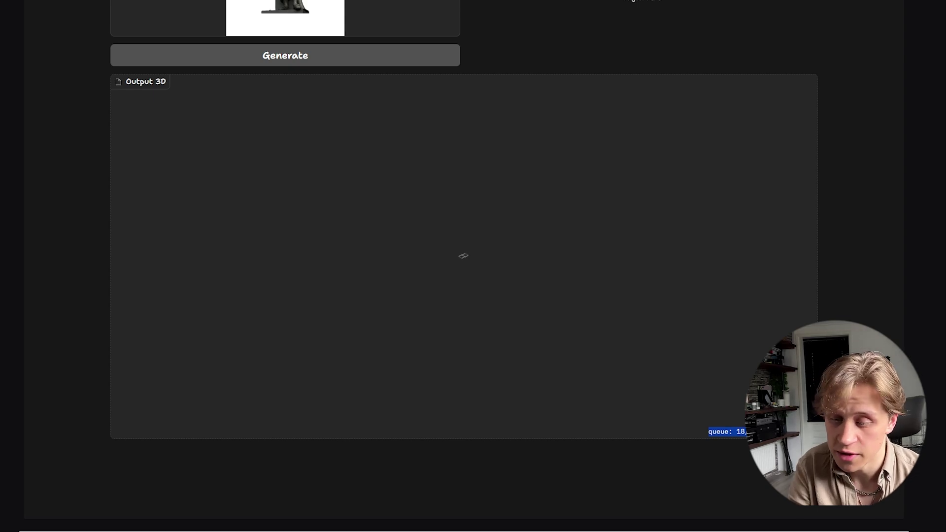
scroll(847, 208, "up", 4)
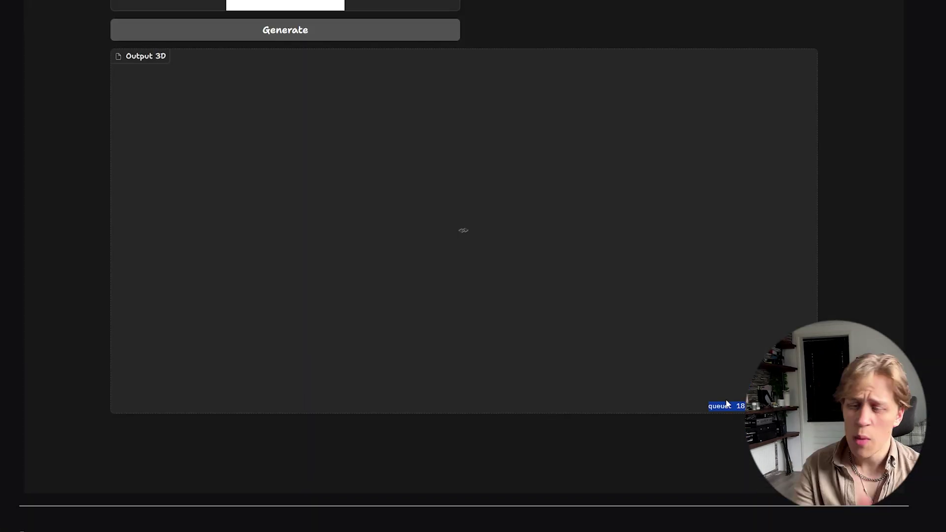
scroll(728, 404, "up", 2)
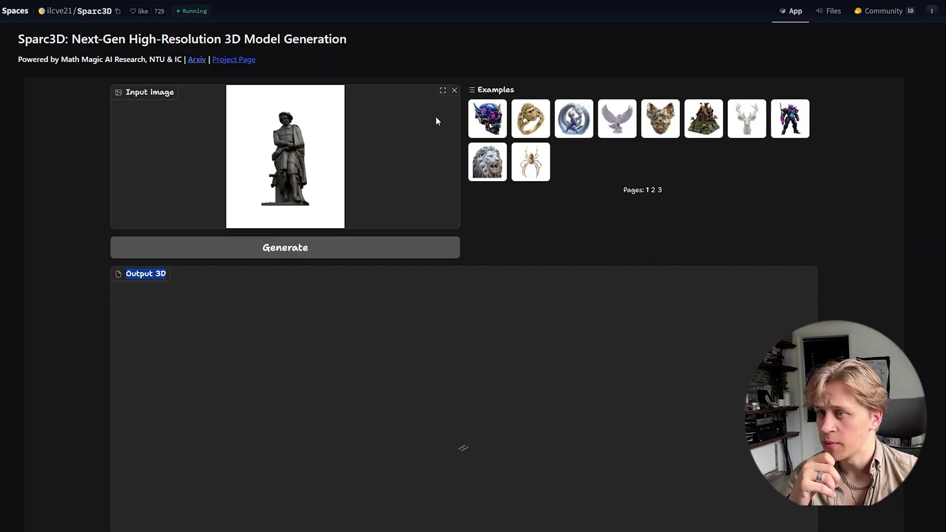
left_click(499, 130)
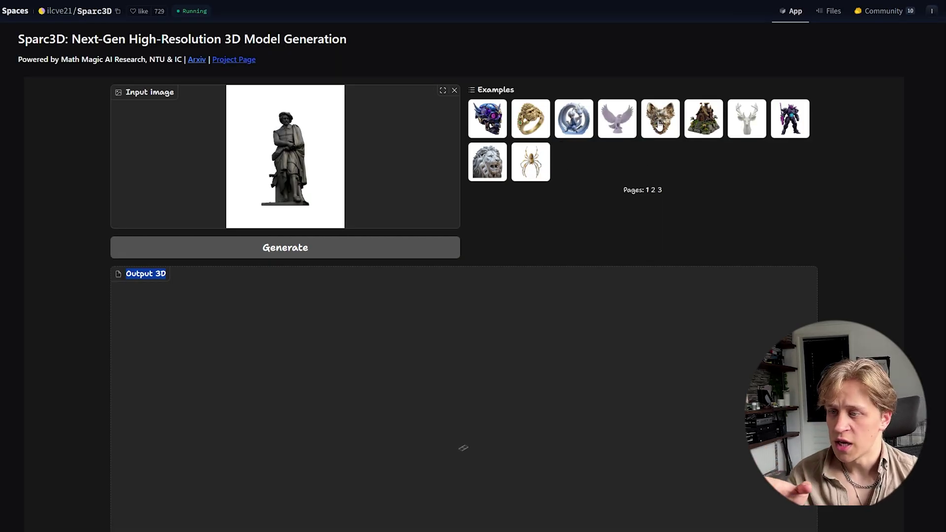
left_click(573, 132)
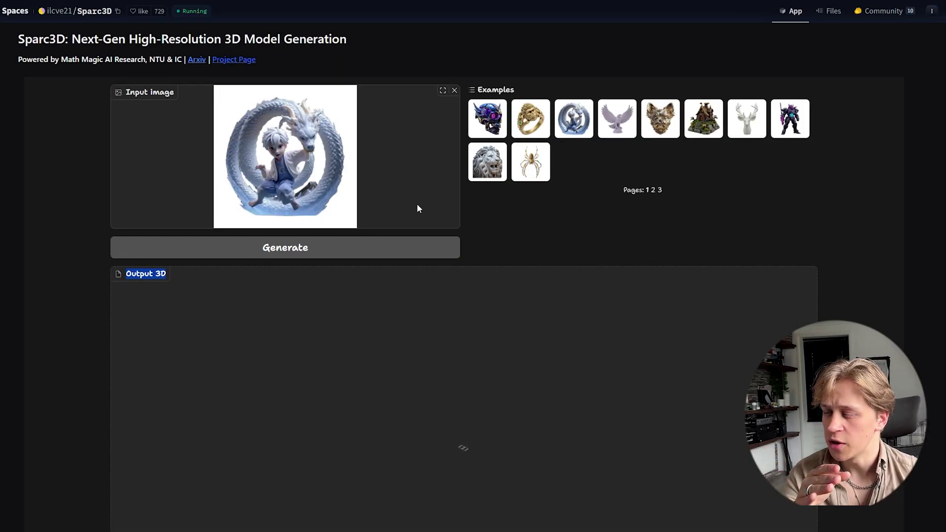
left_click(543, 128)
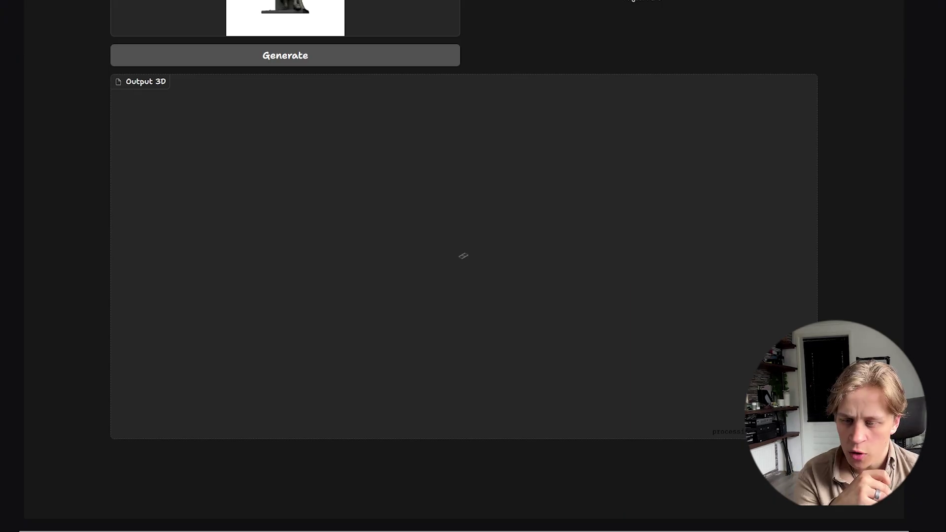
left_click_drag(747, 431, 724, 432)
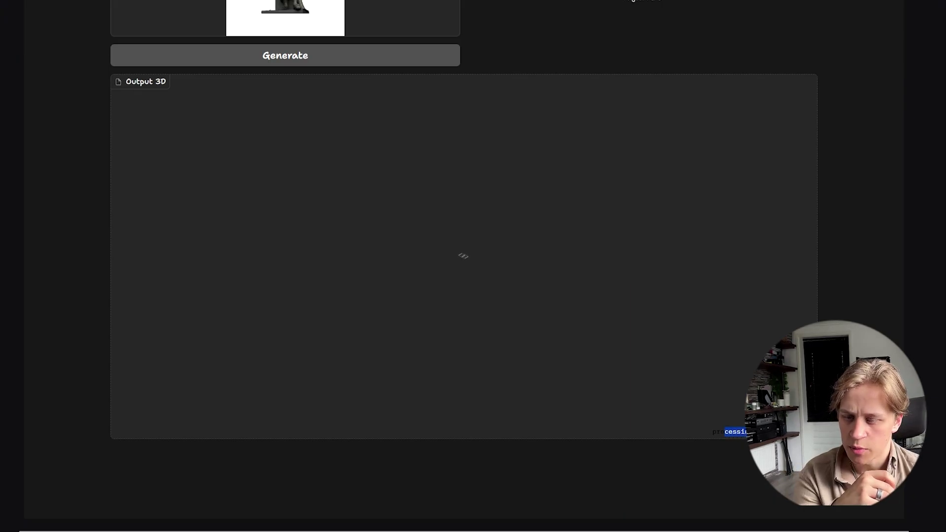
scroll(383, 194, "up", 3)
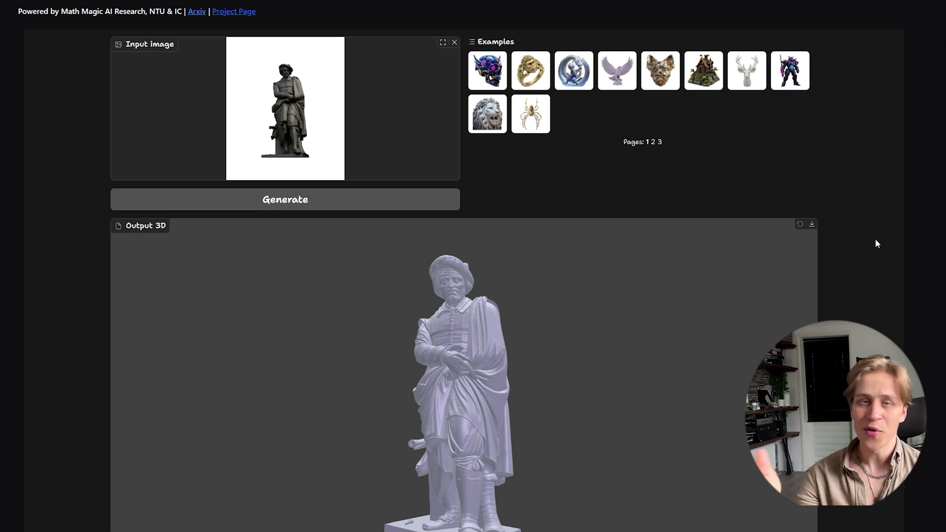
Zoom into and orbit the generated statue mesh in the Output 3D viewer to a side view.
scroll(876, 241, "down", 1)
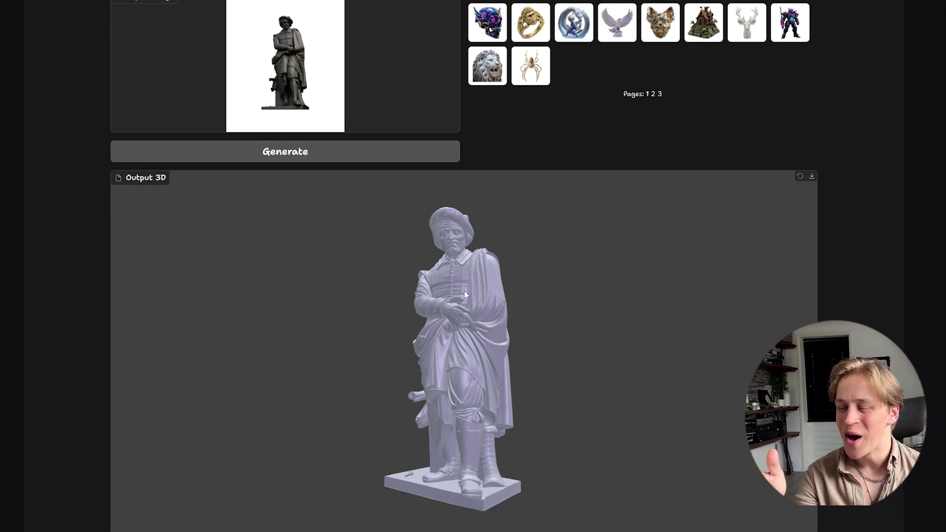
scroll(508, 258, "up", 3)
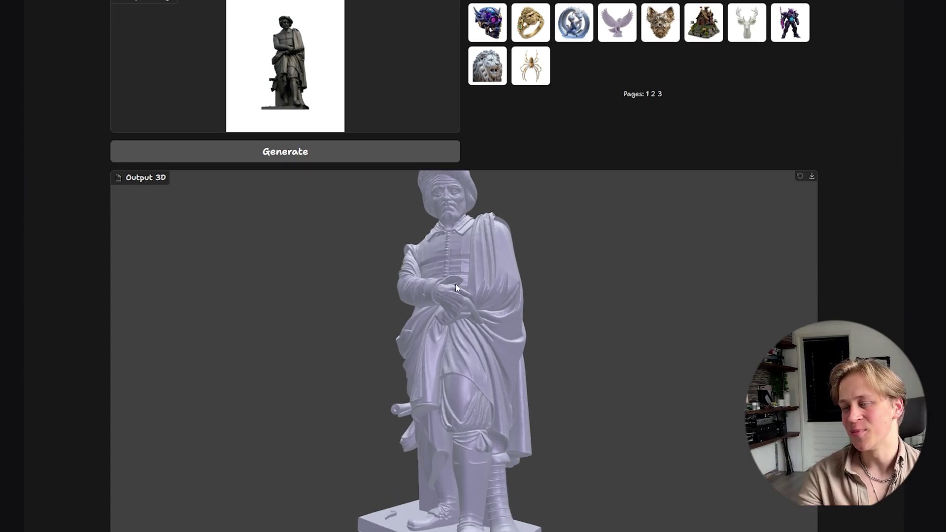
scroll(515, 354, "up", 5)
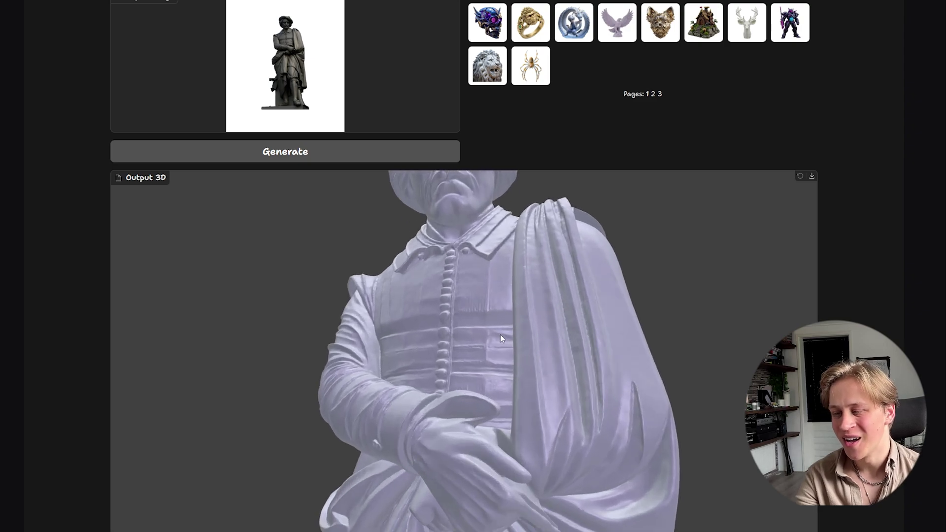
left_click_drag(549, 323, 468, 353)
scroll(517, 341, "down", 8)
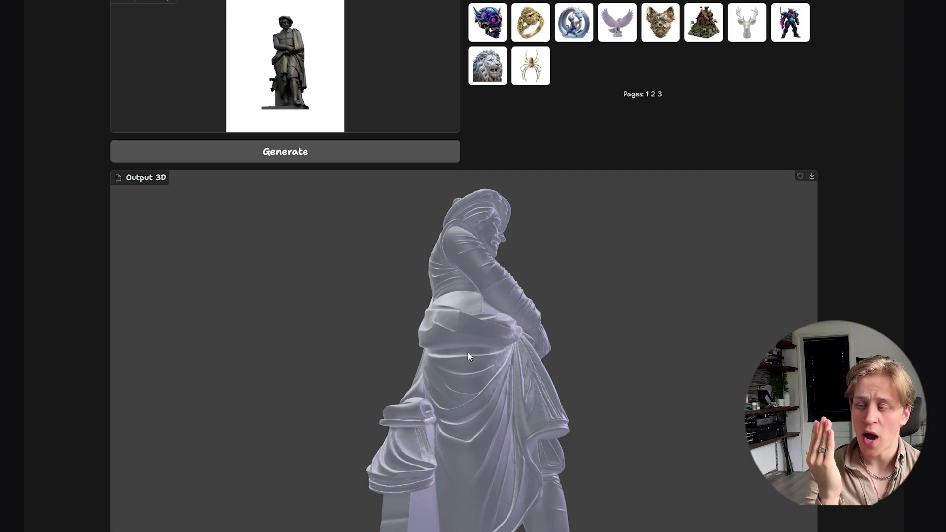
mouse_move(468, 346)
left_mouse_down()
mouse_move(472, 339)
mouse_move(561, 341)
mouse_move(510, 353)
mouse_move(502, 340)
mouse_move(511, 316)
mouse_move(492, 349)
mouse_move(476, 329)
mouse_move(504, 330)
mouse_move(504, 348)
mouse_move(489, 342)
mouse_move(498, 335)
mouse_move(469, 366)
mouse_move(475, 360)
left_mouse_up()
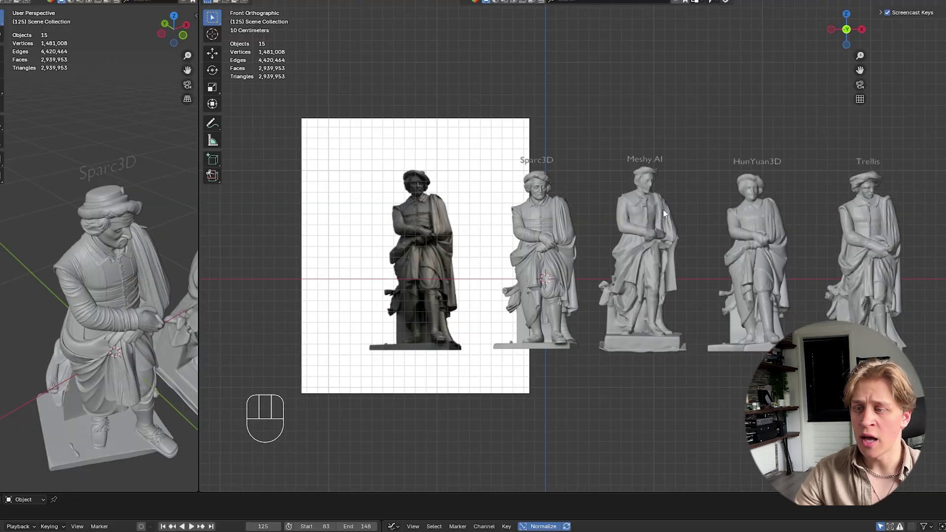
Pan and zoom the Front Orthographic view across the Sparc3D, Meshy.AI, HunYuan3D and Trellis statues.
middle_click_drag(623, 211, 596, 197, "shift")
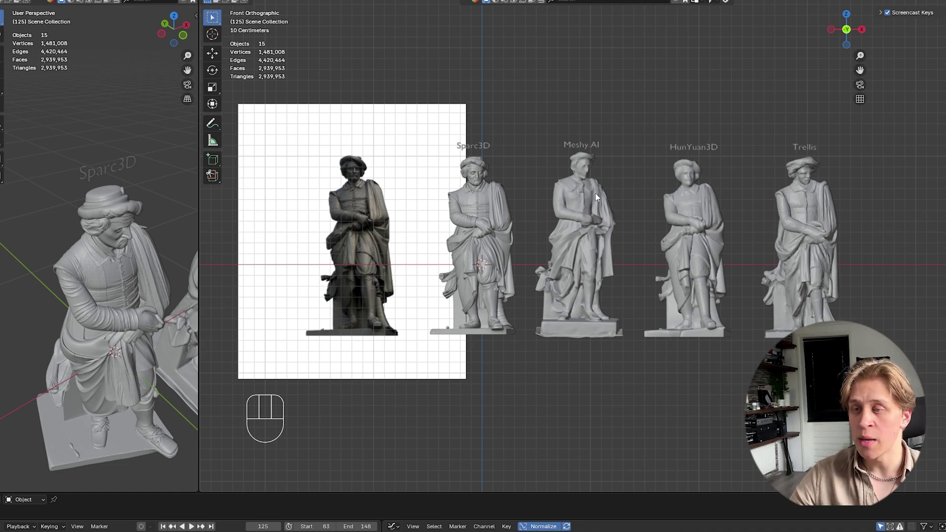
middle_click_drag(568, 186, 624, 185, "shift")
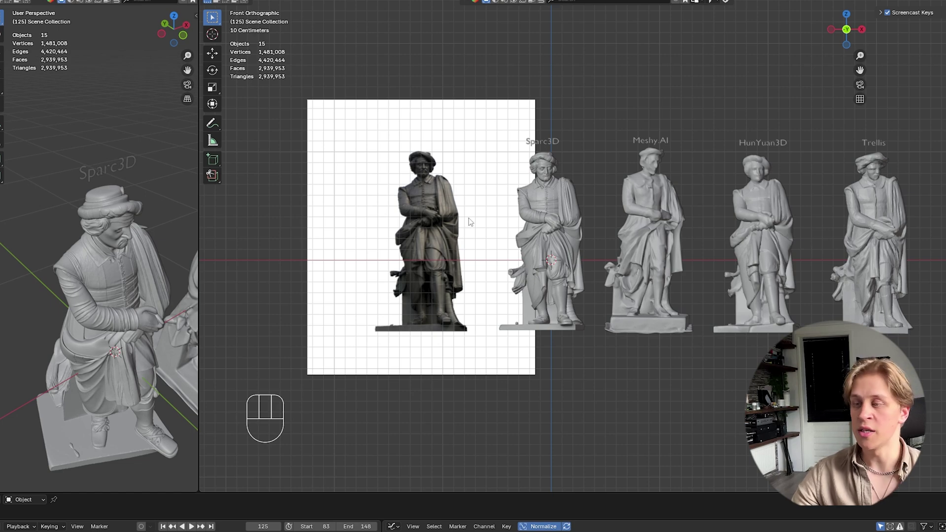
scroll(646, 205, "up", 2)
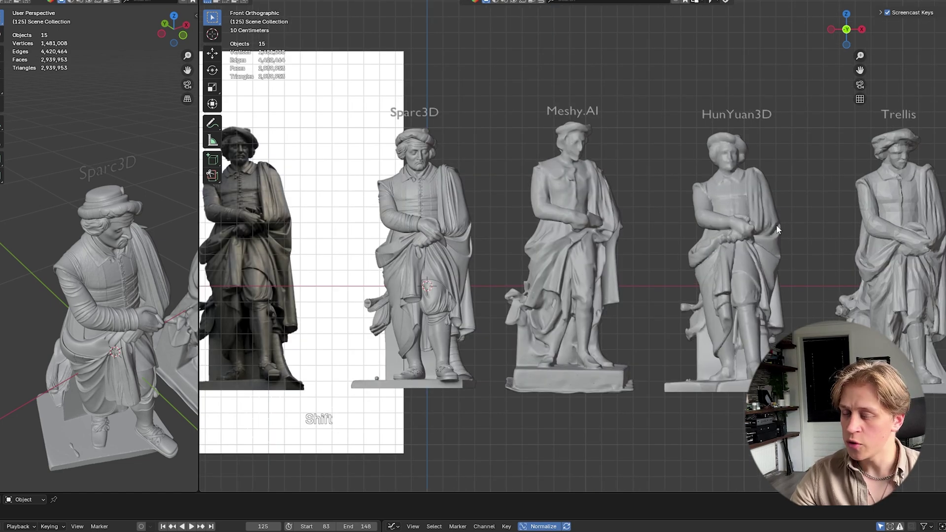
middle_click_drag(779, 229, 702, 232, "shift")
scroll(680, 247, "up", 2)
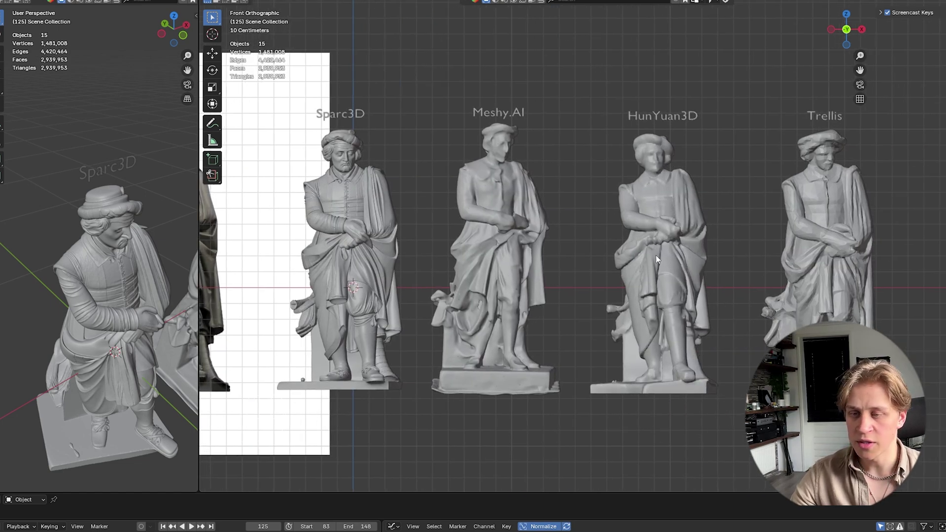
middle_click_drag(607, 244, 639, 249, "shift")
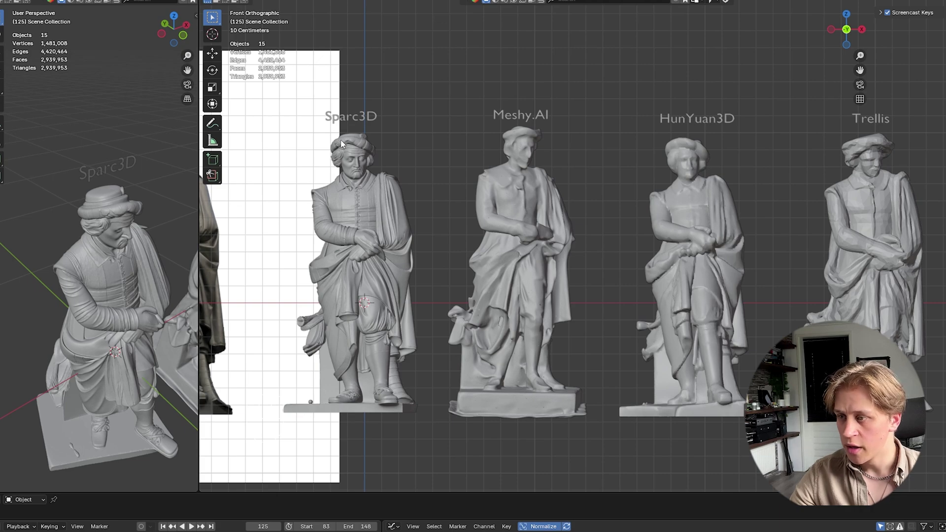
middle_click_drag(408, 191, 424, 194, "shift")
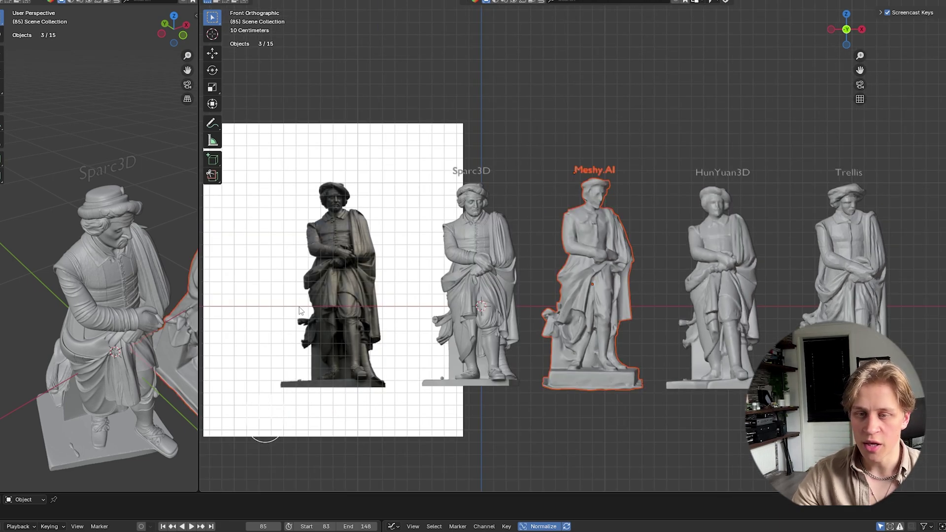
scroll(517, 285, "up", 2)
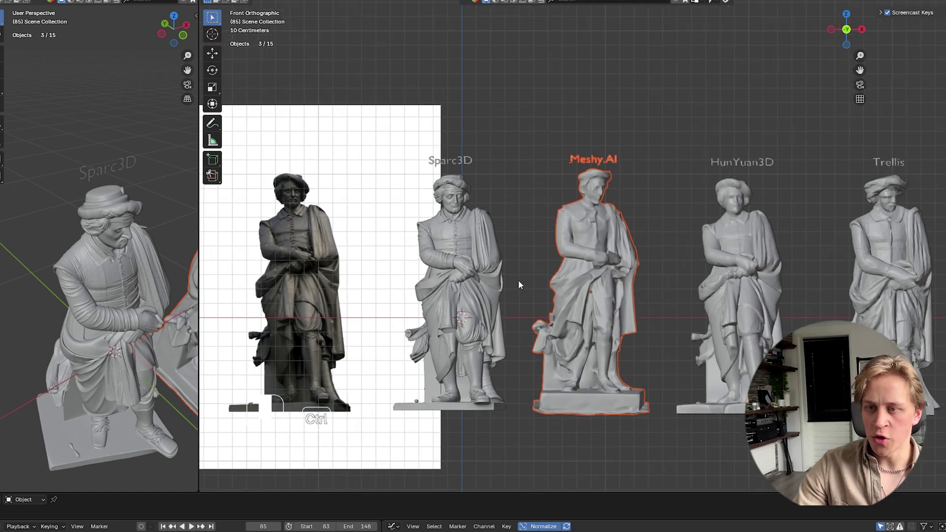
middle_click_drag(609, 273, 608, 266, "shift")
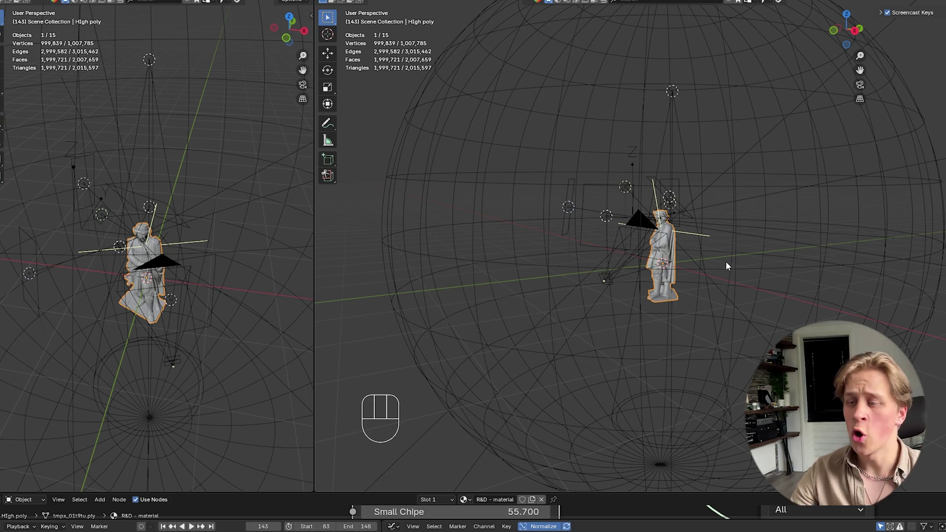
Orbit around the statue in the render scene and look through the scene camera.
scroll(640, 240, "up", 5)
scroll(643, 230, "down", 6)
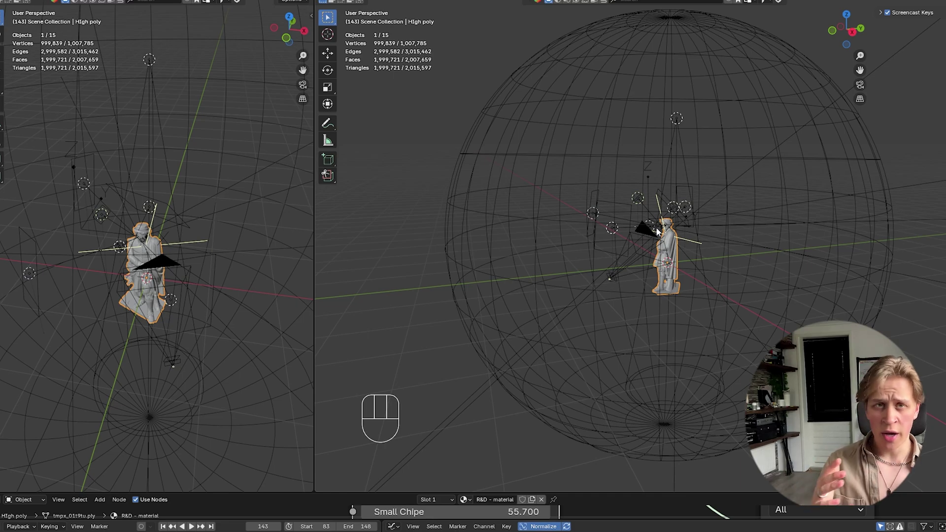
scroll(645, 234, "up", 7)
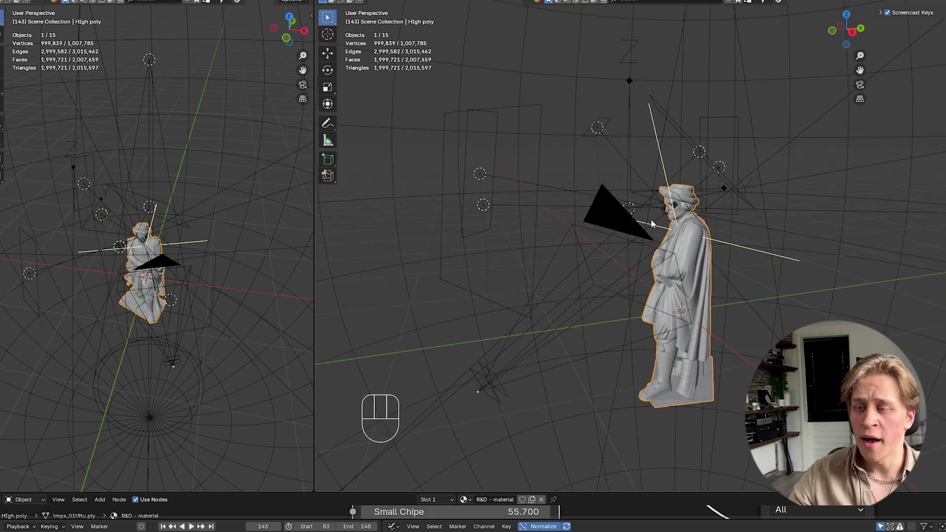
middle_click_drag(632, 236, 611, 228)
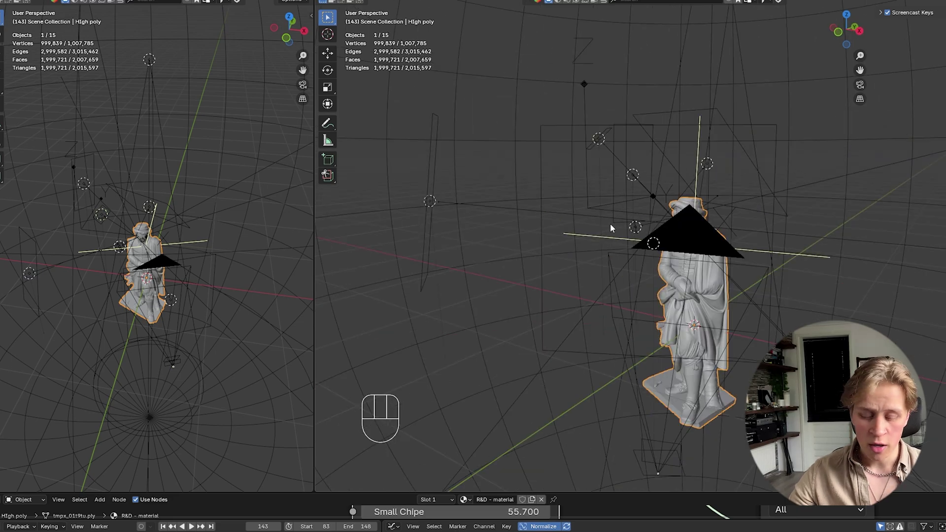
key("KP_0")
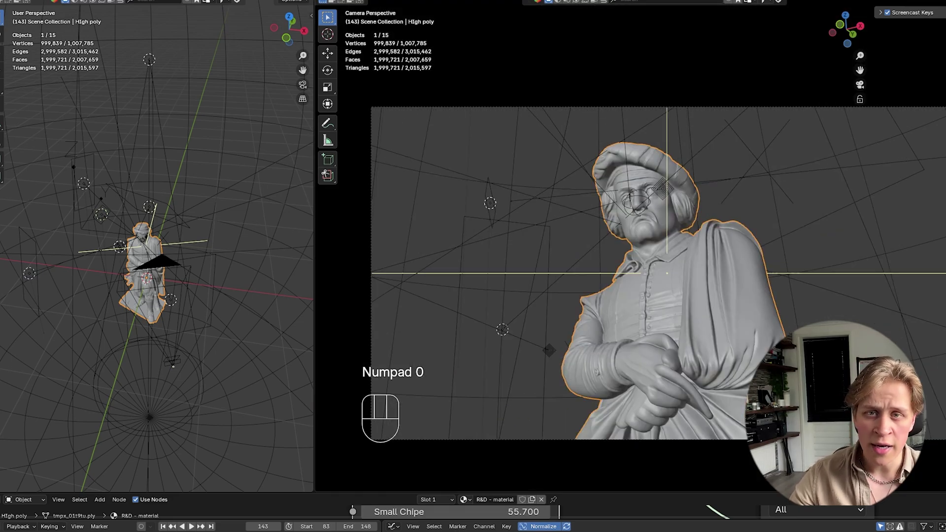
Preview the camera shot in rendered shading, reframe on the statue's head, then return to solid shading.
key("z")
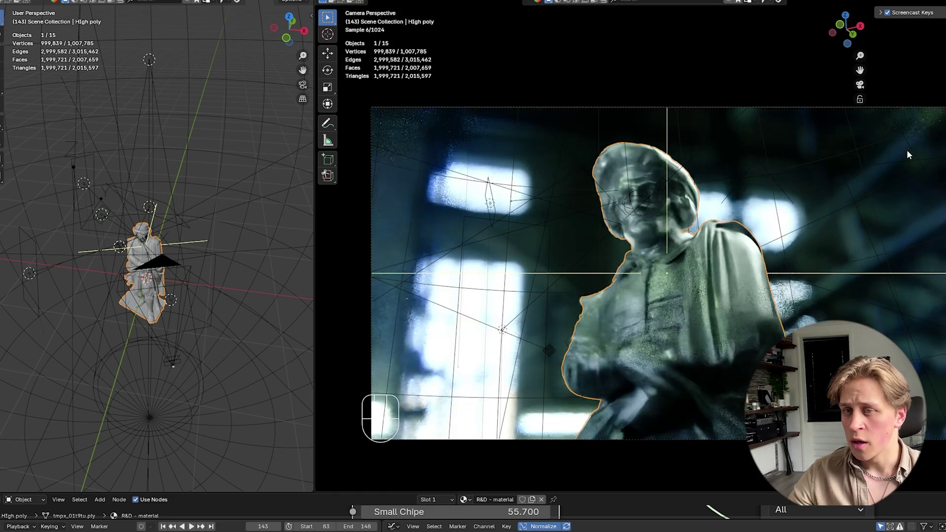
scroll(663, 236, "up", 2)
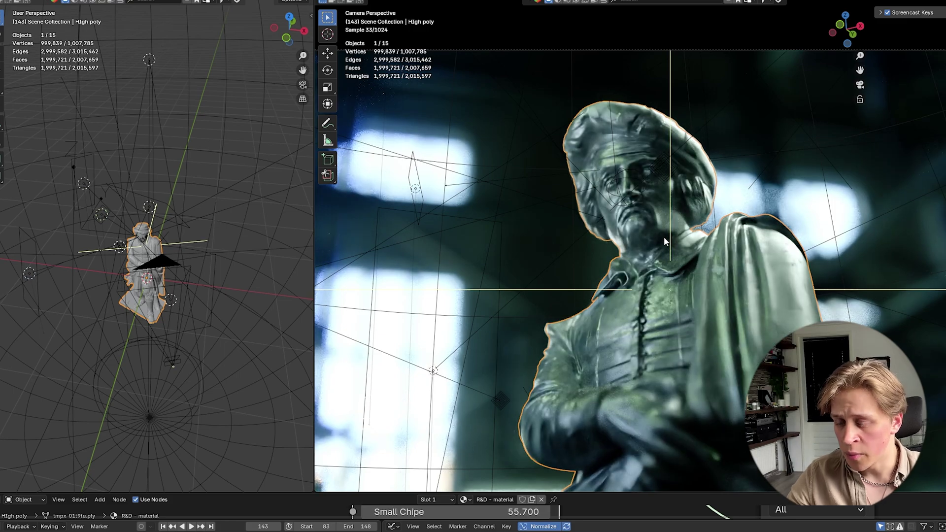
middle_click_drag(663, 236, 812, 175, "shift")
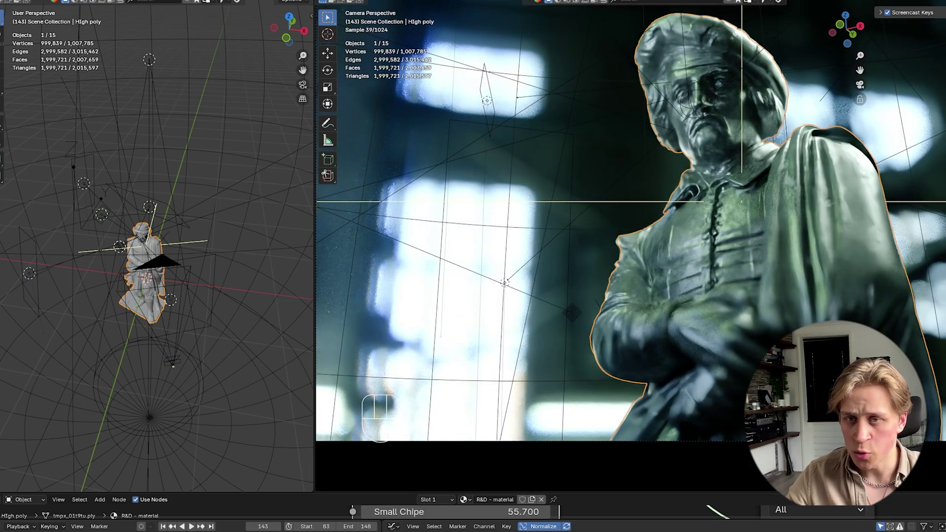
key("z")
middle_click_drag(782, 362, 722, 389, "shift")
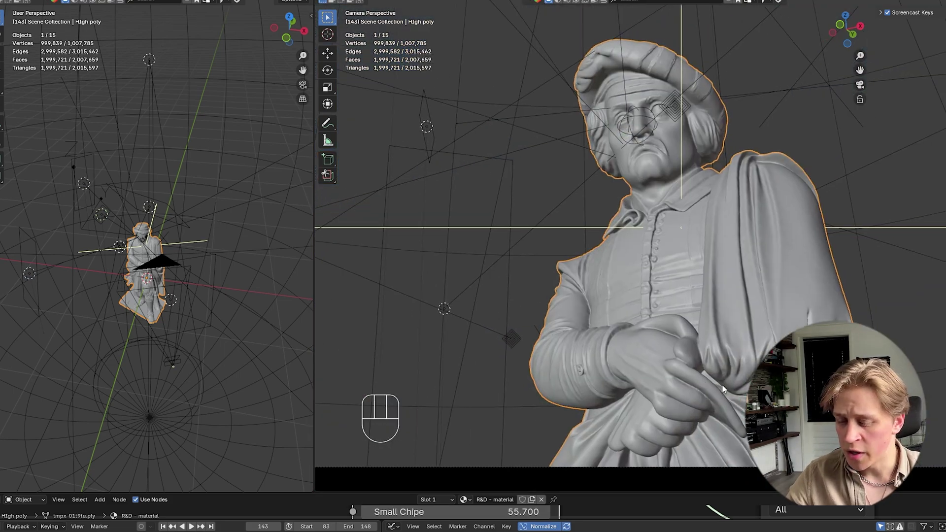